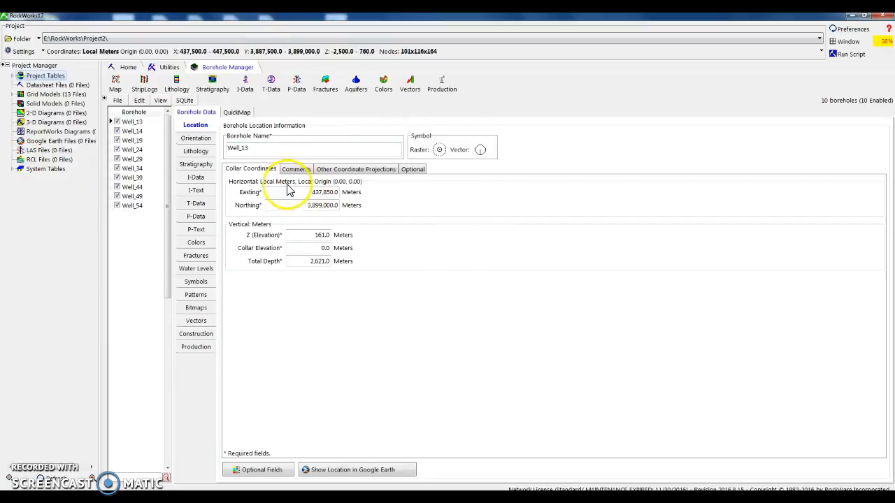
# Look through the lithology and stratigraphy data of Well_13.
pyautogui.click(196, 151)
pyautogui.click(199, 165)
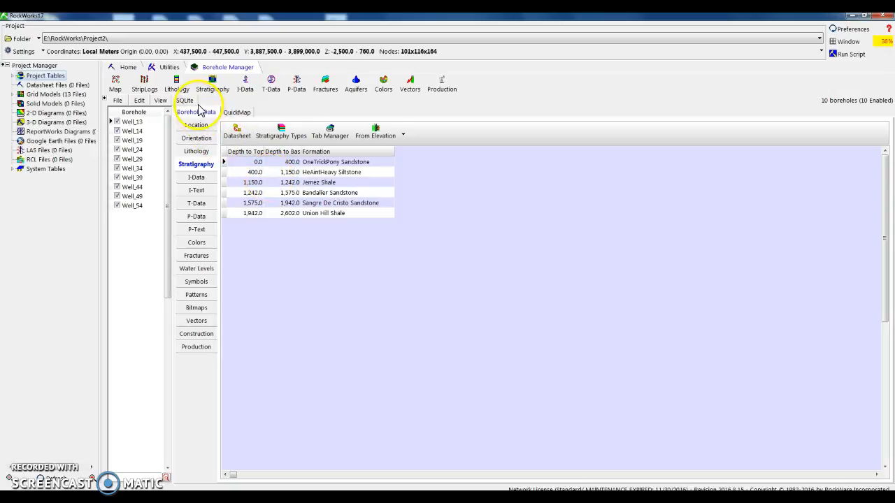
# Open the text file import for the Utilities datasheet.
pyautogui.click(171, 70)
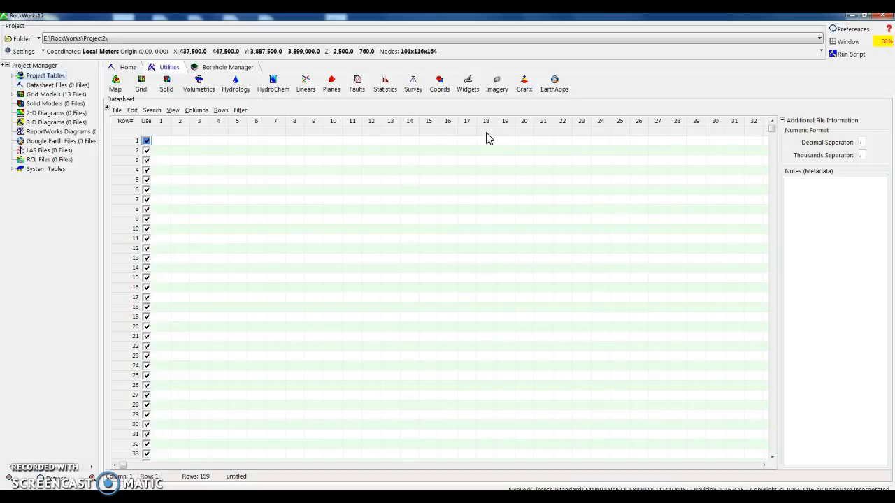
pyautogui.click(449, 126)
pyautogui.click(175, 163)
pyautogui.click(117, 110)
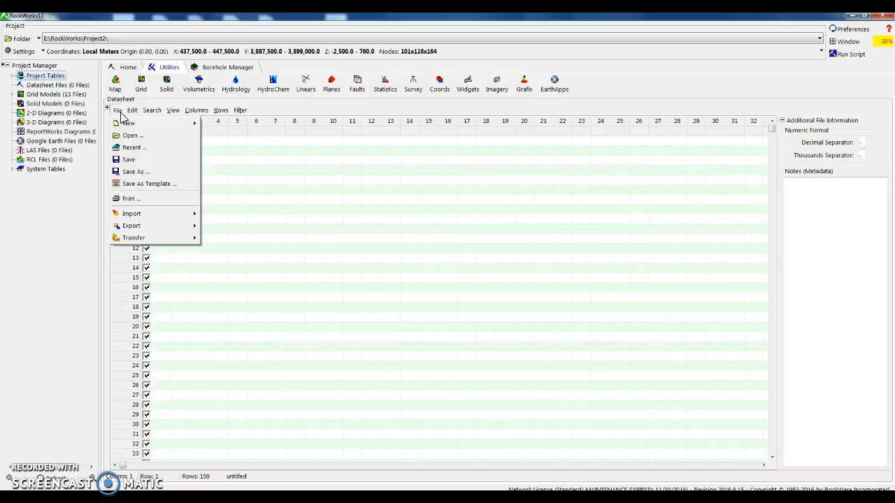
pyautogui.moveTo(161, 213)
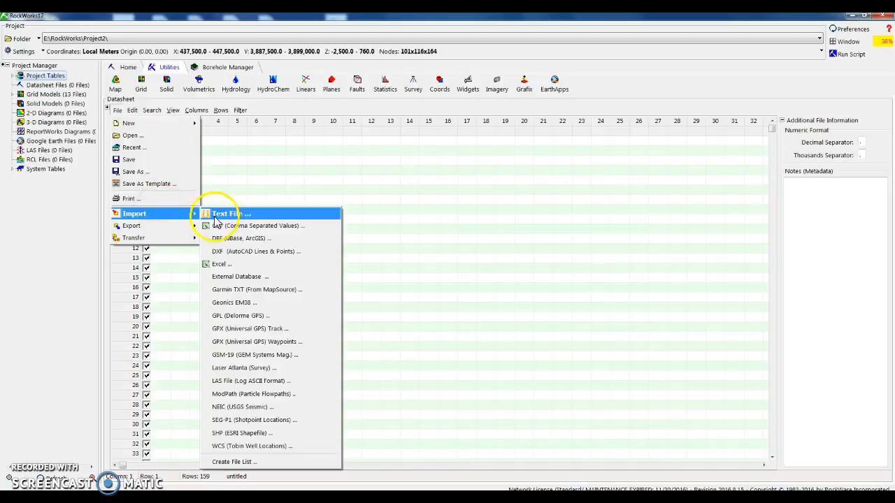
pyautogui.click(216, 216)
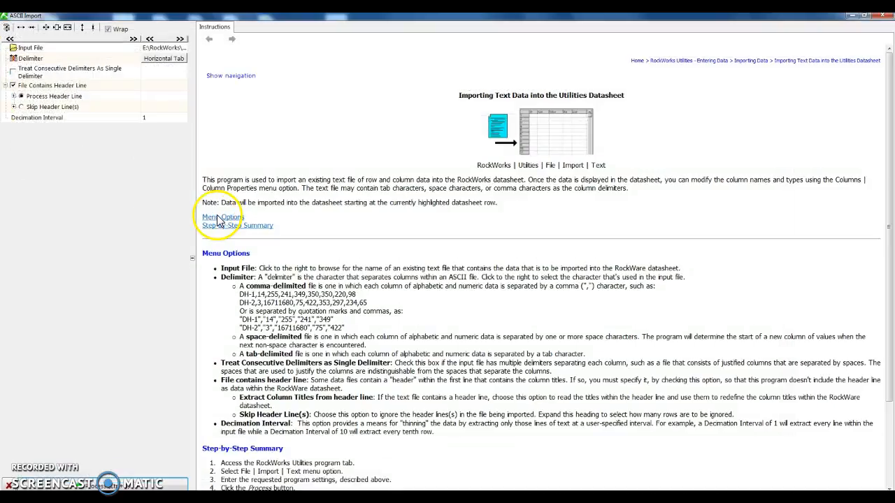
# Import hydrograph.txt from the Project 4 folder into the datasheet and accept the project dimensions update.
pyautogui.click(178, 48)
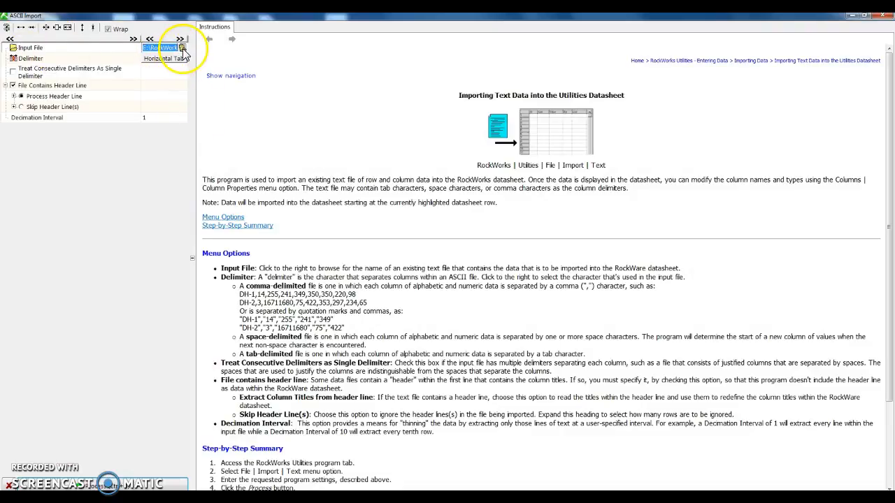
pyautogui.click(181, 47)
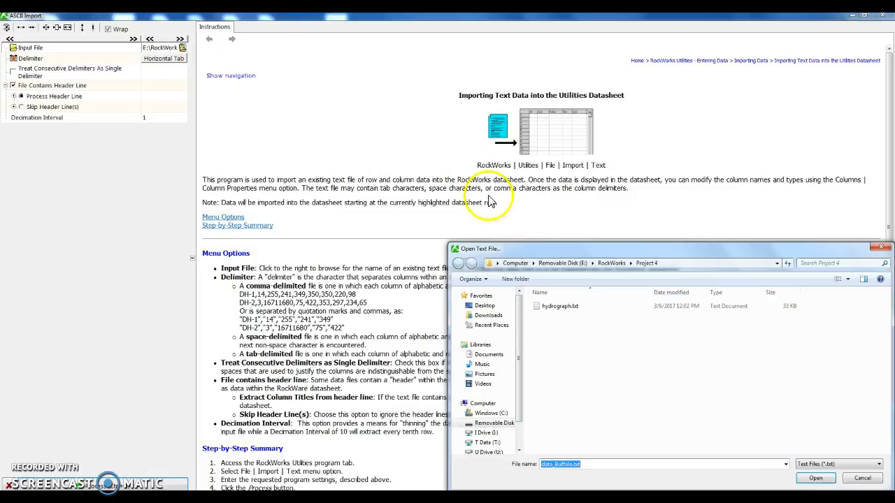
pyautogui.click(563, 312)
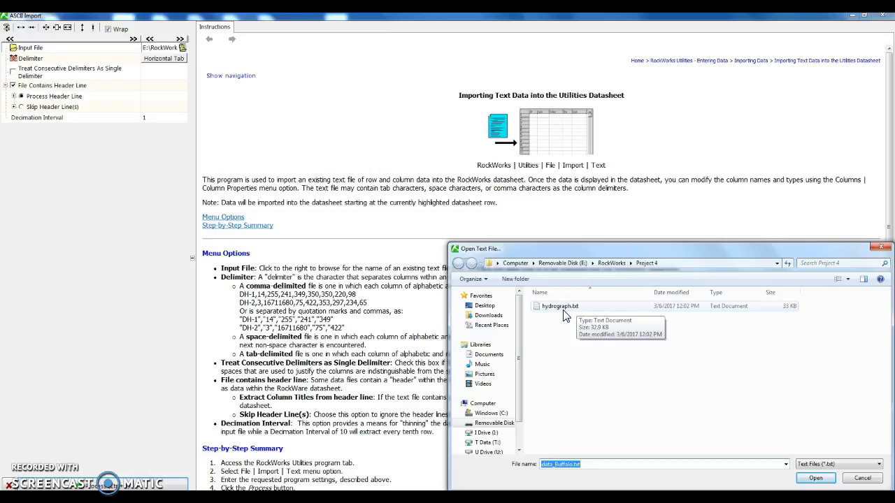
pyautogui.click(574, 314)
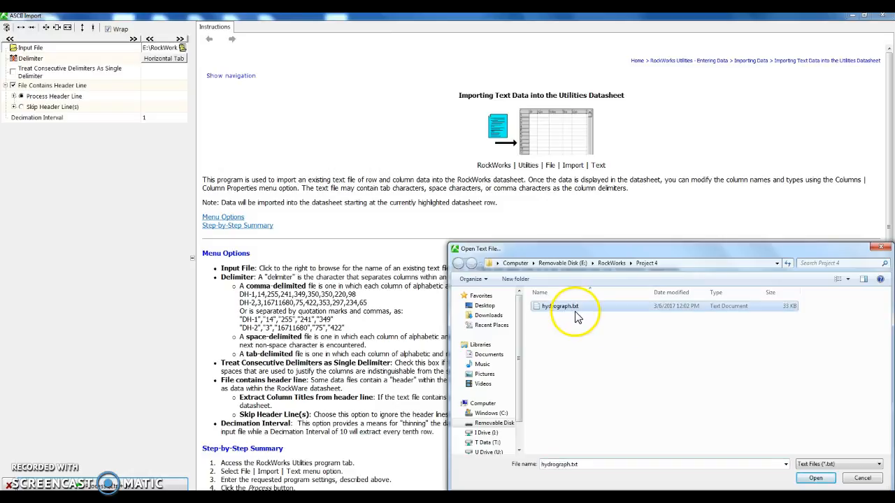
pyautogui.click(816, 479)
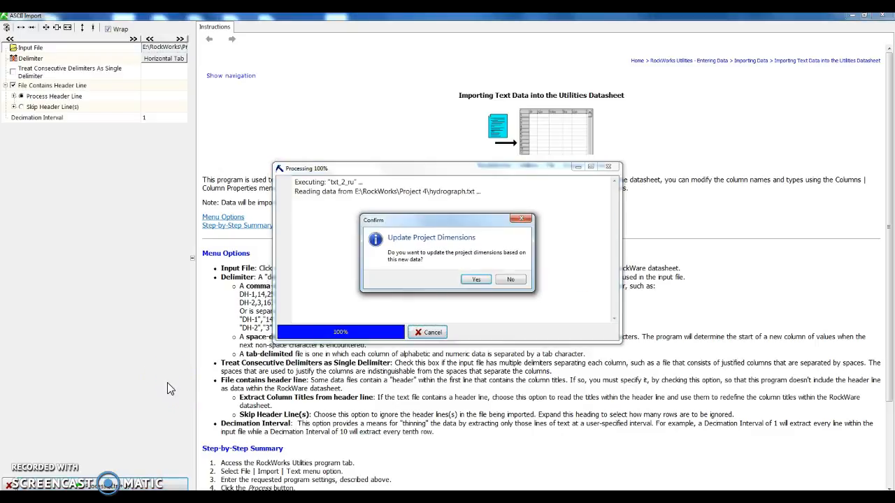
pyautogui.click(476, 280)
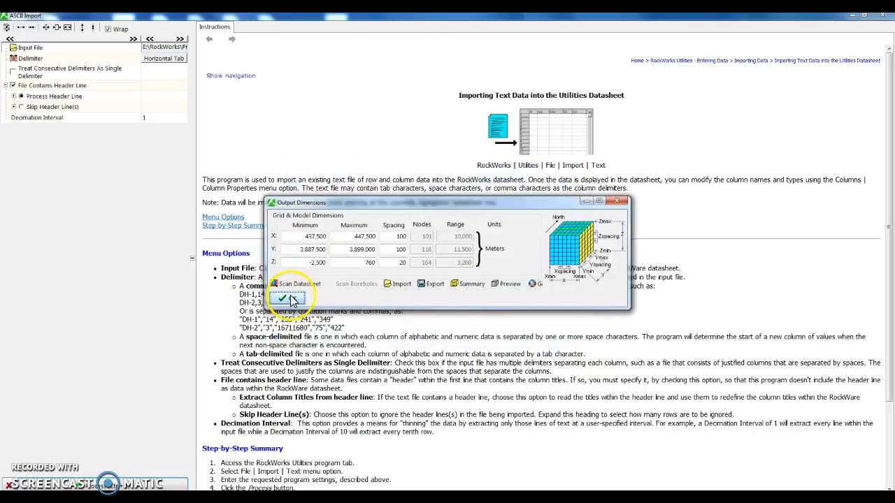
pyautogui.click(291, 300)
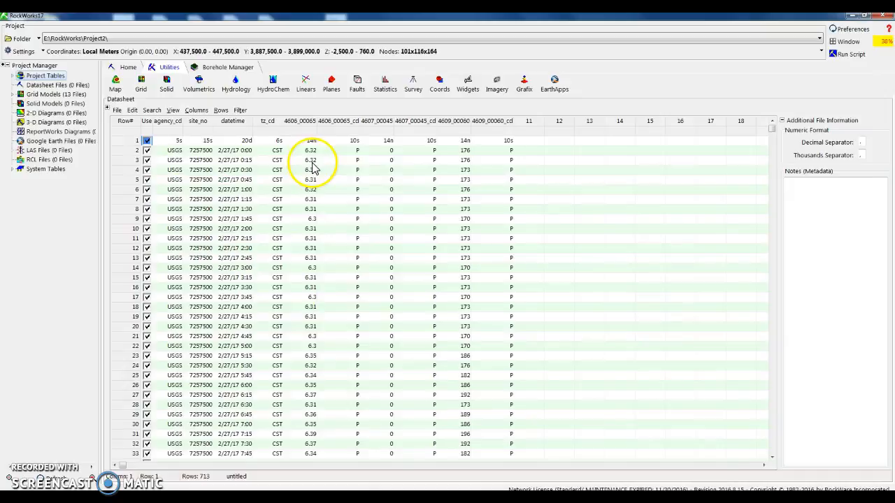
# Exclude row 1 of the imported datasheet from use and open the Hydrograph tool.
pyautogui.click(147, 143)
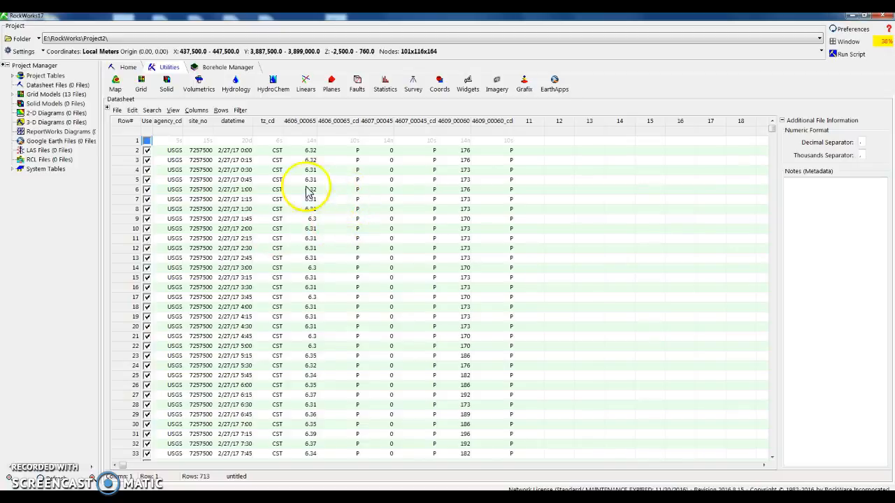
pyautogui.click(242, 91)
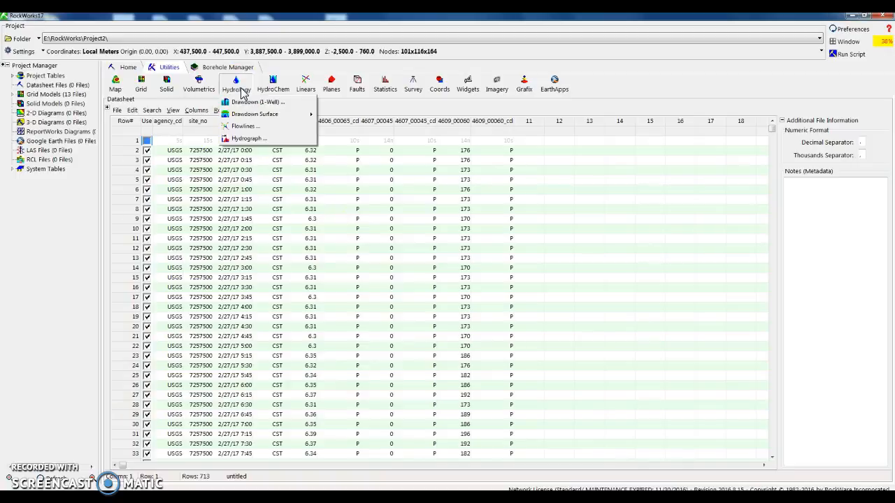
pyautogui.click(241, 142)
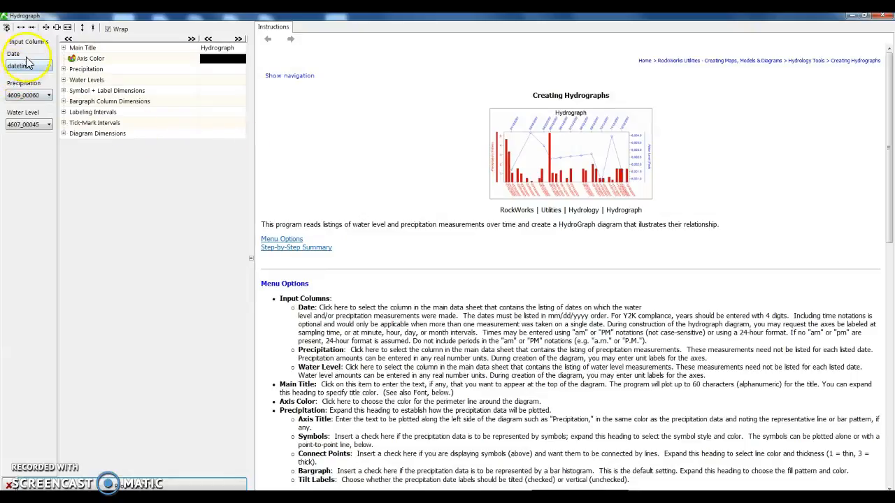
# Generate the hydrograph with datetime as the date column, 4606_00065 as precipitation and 4607_00045 as water level.
pyautogui.click(28, 67)
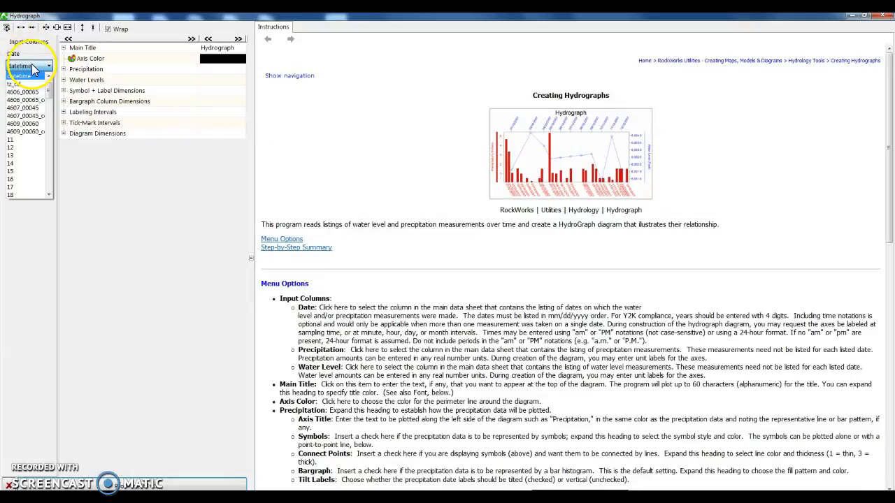
pyautogui.click(33, 70)
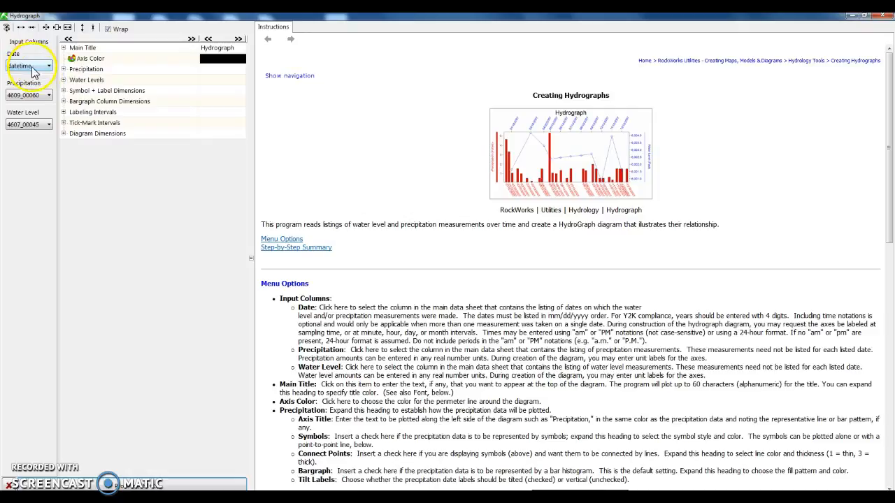
pyautogui.click(44, 96)
pyautogui.scroll(3, 40, 121)
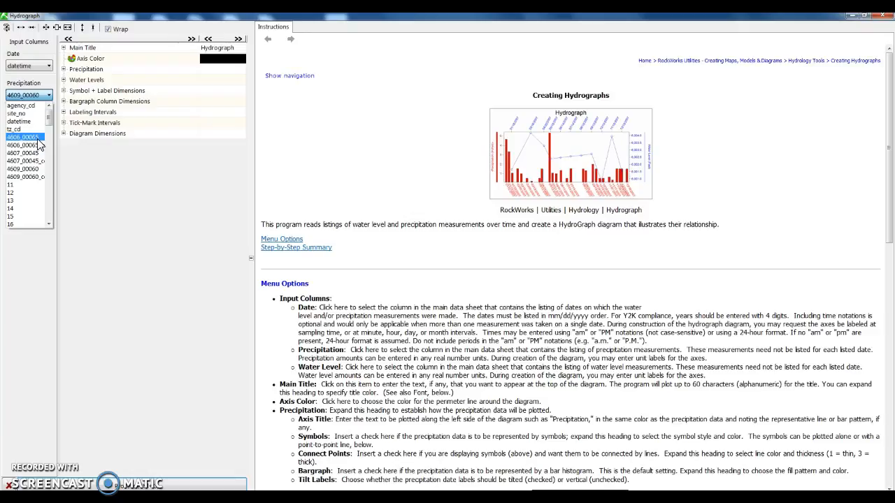
pyautogui.click(40, 144)
pyautogui.click(39, 126)
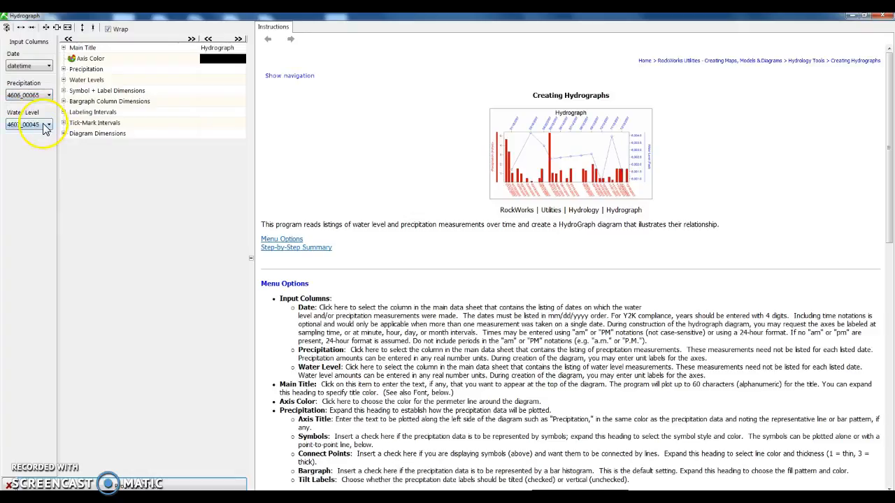
pyautogui.scroll(1, 28, 154)
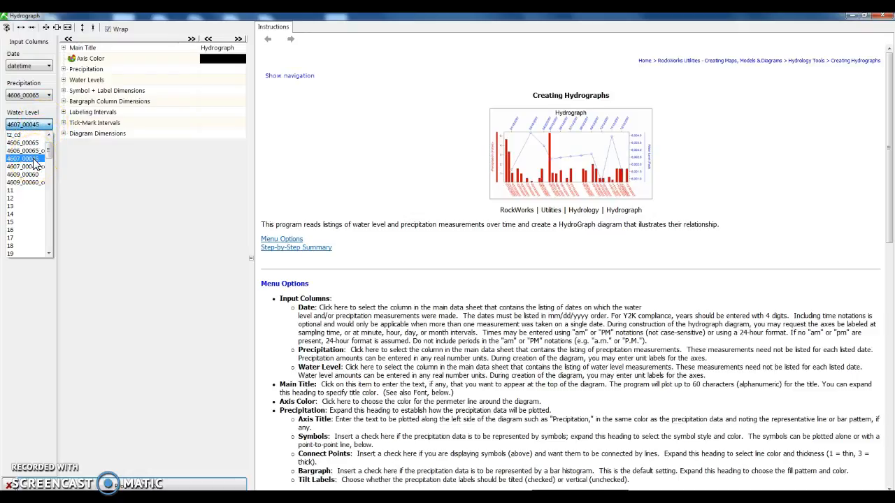
pyautogui.click(34, 162)
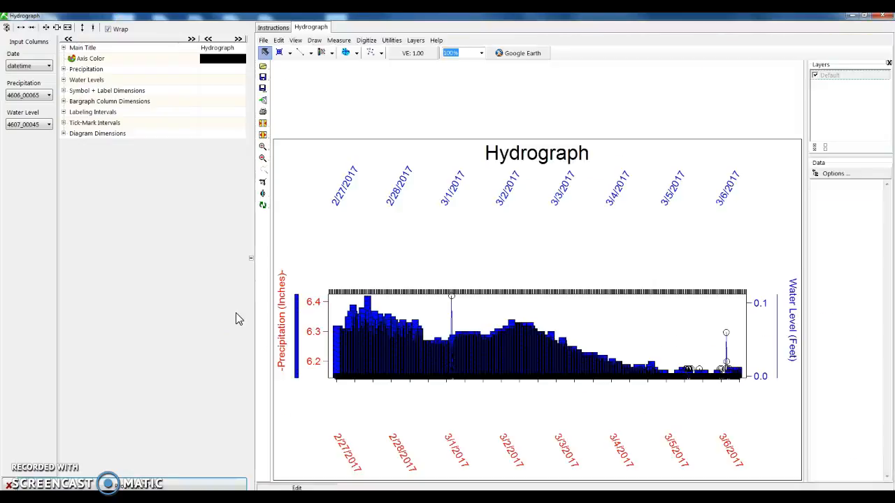
# Try basing the hydrograph's labeling and tick-mark intervals on Samples and regenerate the diagram.
pyautogui.click(63, 112)
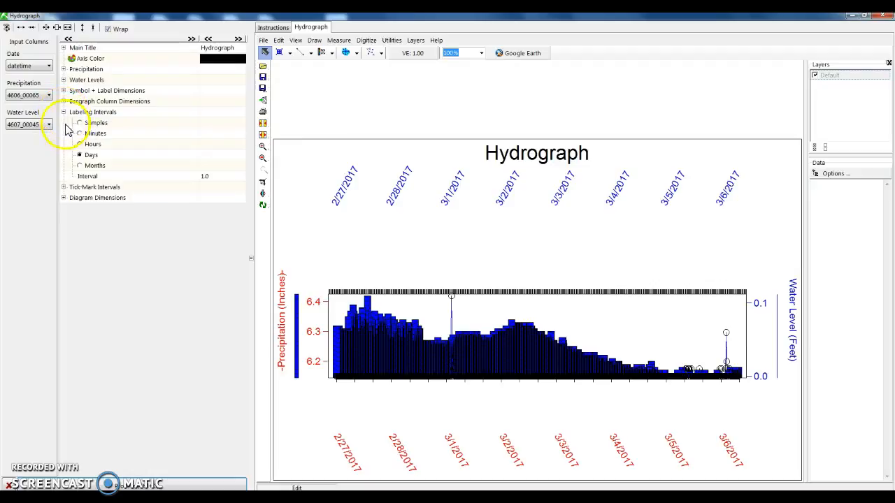
pyautogui.click(80, 124)
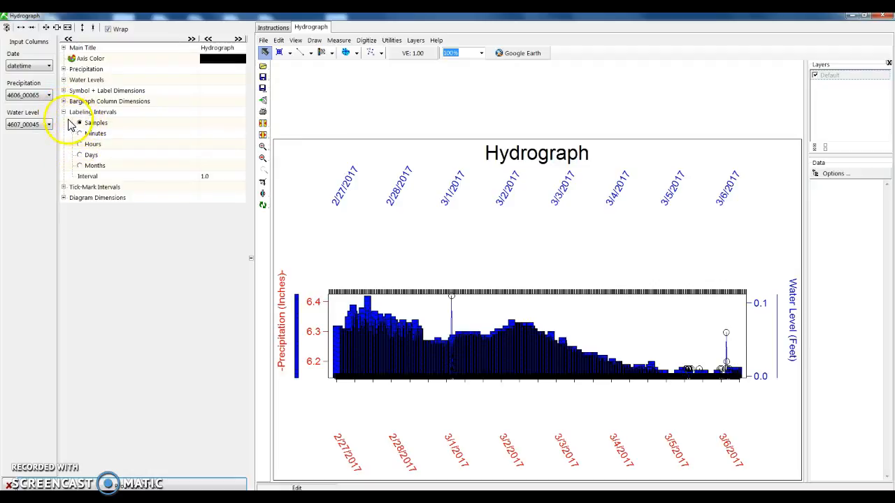
pyautogui.click(63, 187)
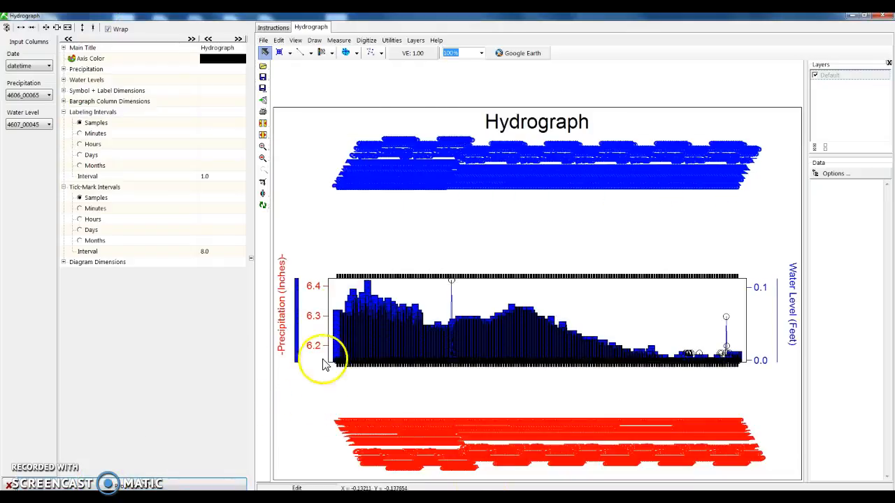
# Set the labeling intervals to Days and the tick-mark intervals to Hours, and regenerate the hydrograph.
pyautogui.click(79, 145)
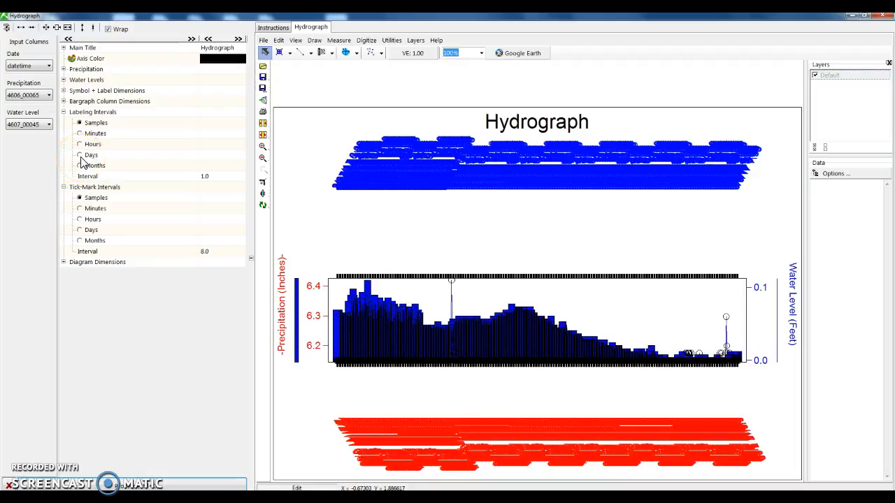
pyautogui.click(79, 210)
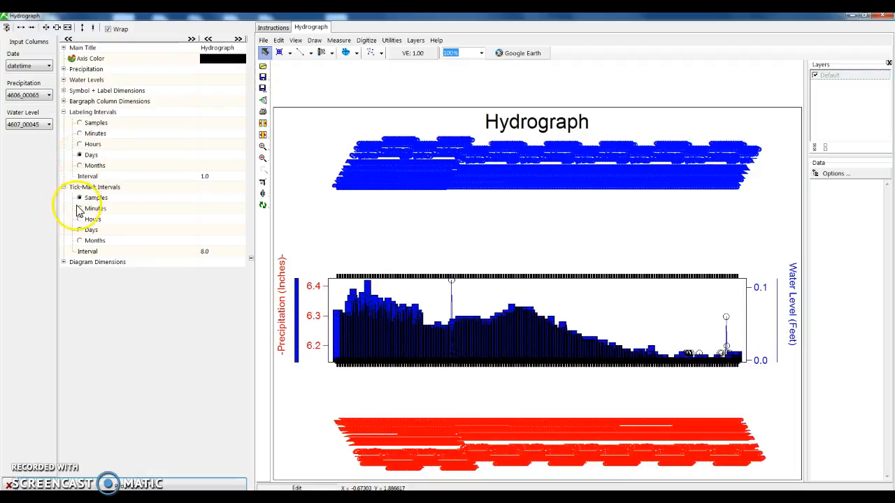
pyautogui.click(81, 221)
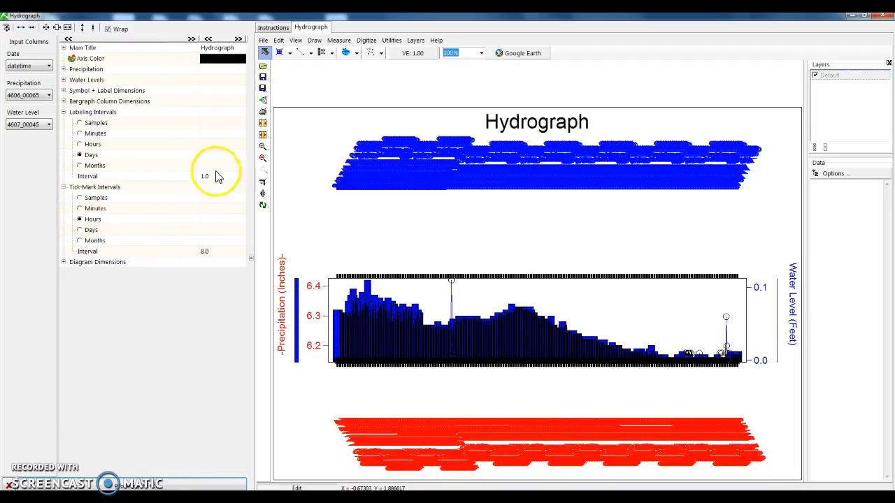
pyautogui.click(179, 480)
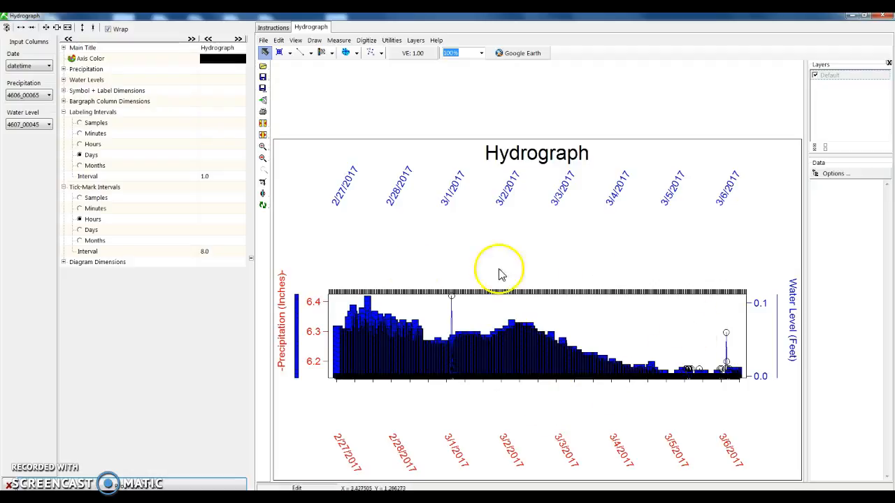
pyautogui.click(209, 425)
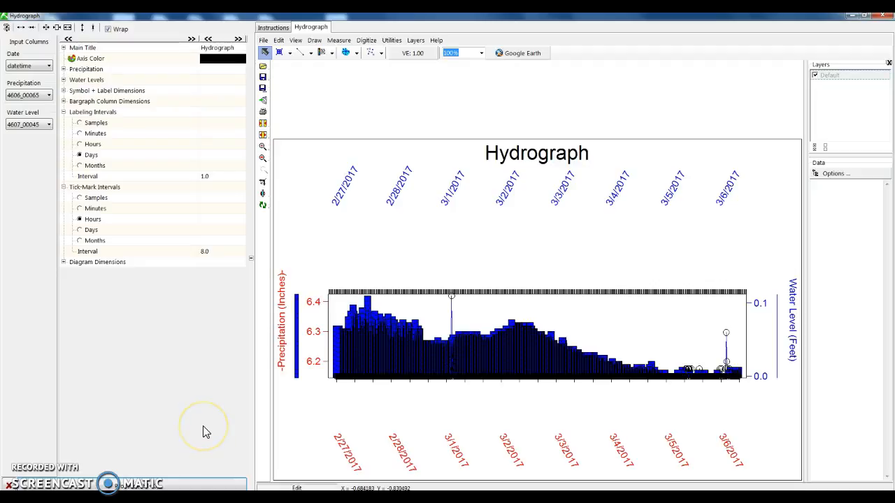
pyautogui.click(214, 431)
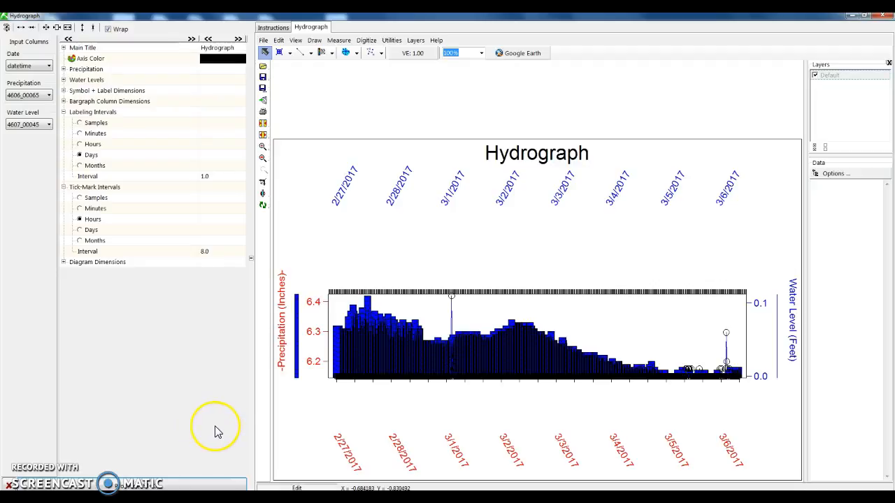